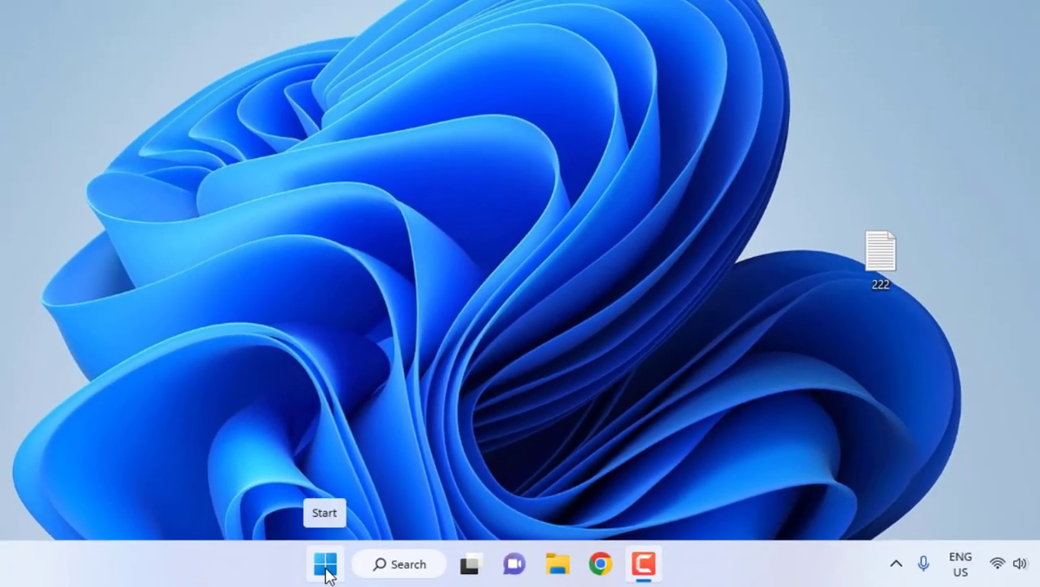
# Step: Confirm the Search toggle is On in the Taskbar settings, then close Settings
pyautogui.click(339, 560)
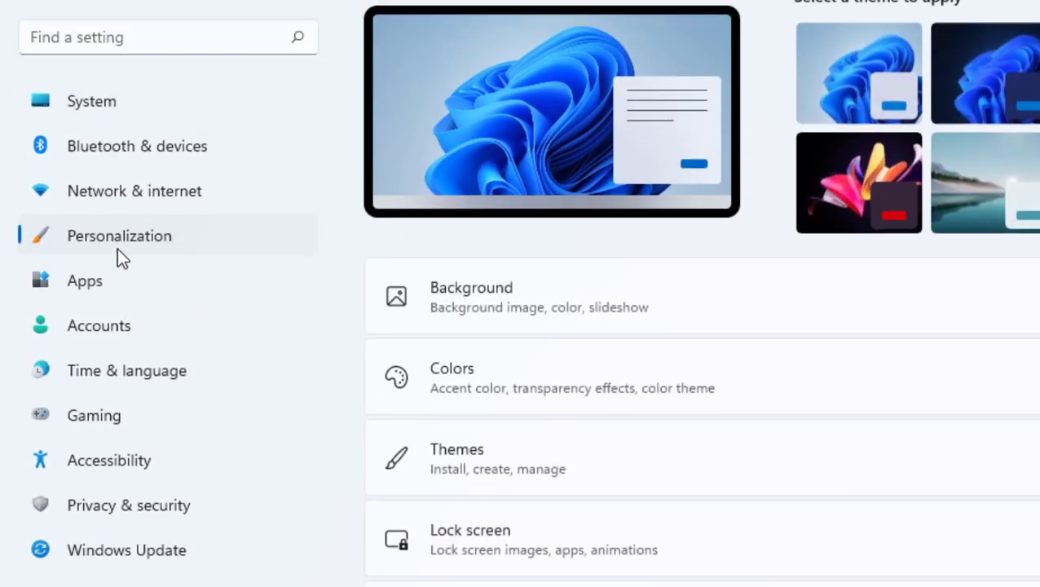
pyautogui.scroll(-4, 748, 355)
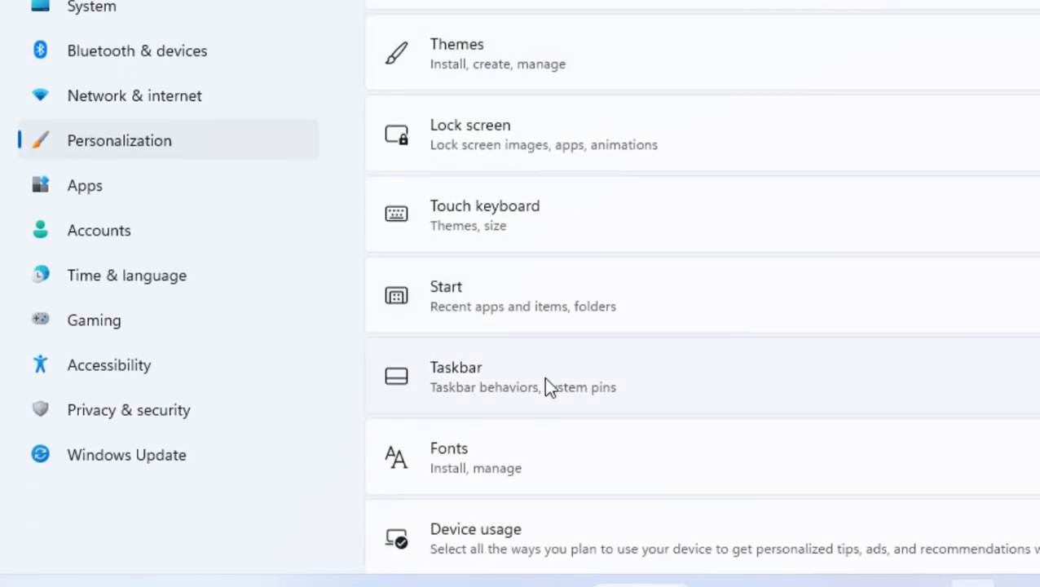
pyautogui.click(543, 378)
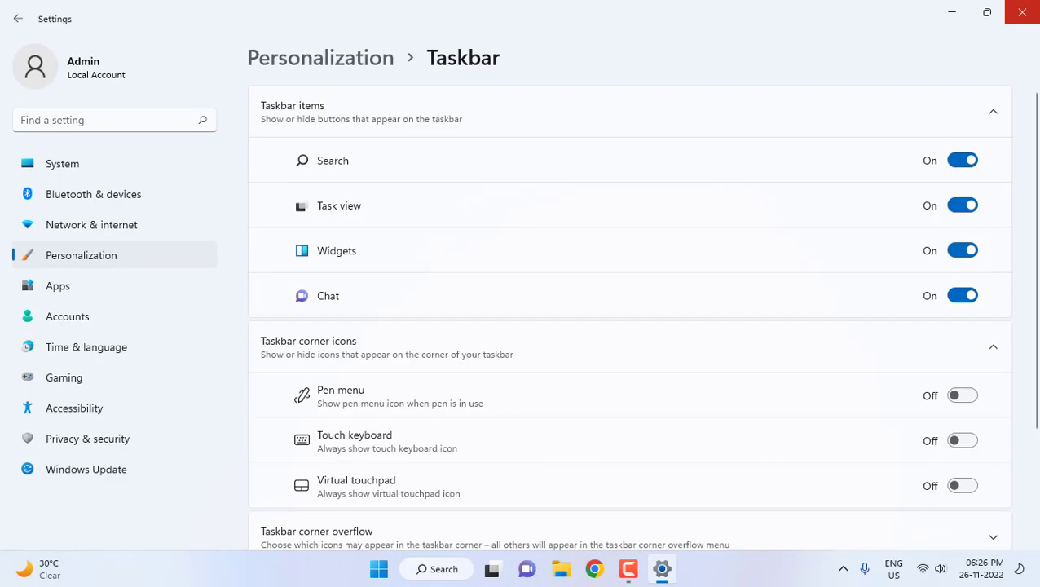
pyautogui.click(1022, 11)
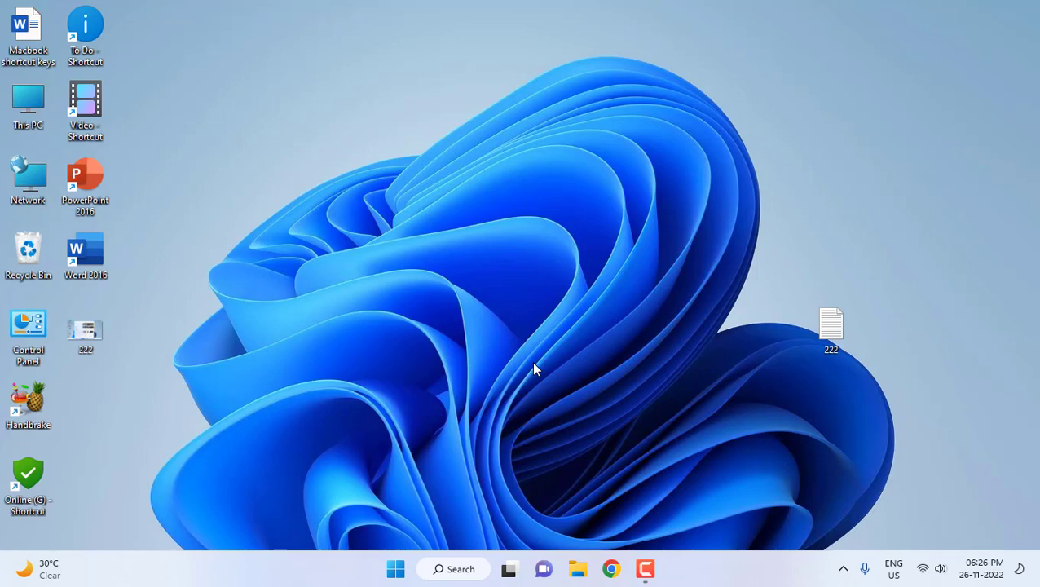
# Step: Search for 'mj tube' in Windows Search to show its web and video results
pyautogui.press('super+s')
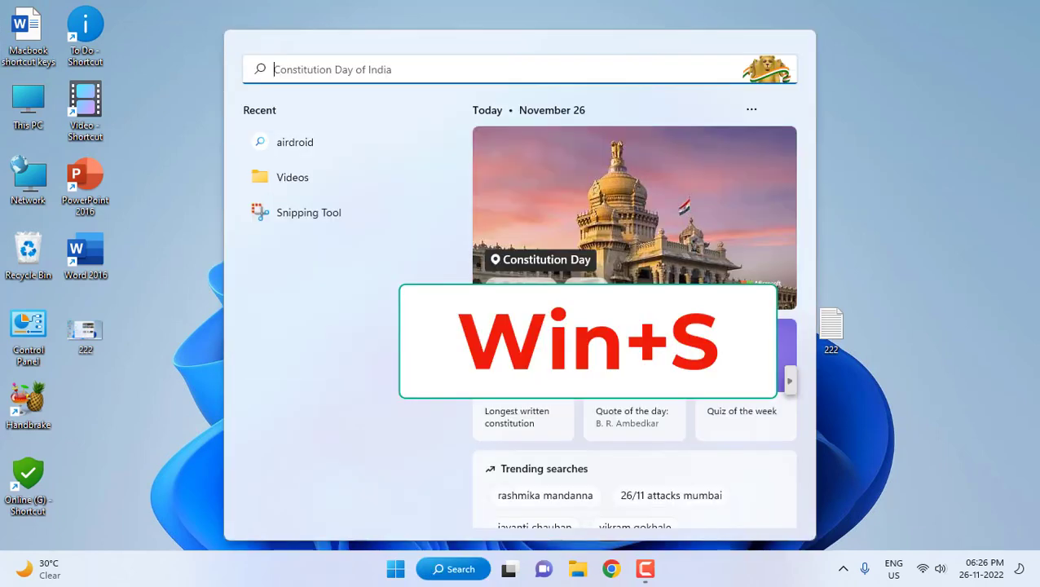
pyautogui.write('mj tube')
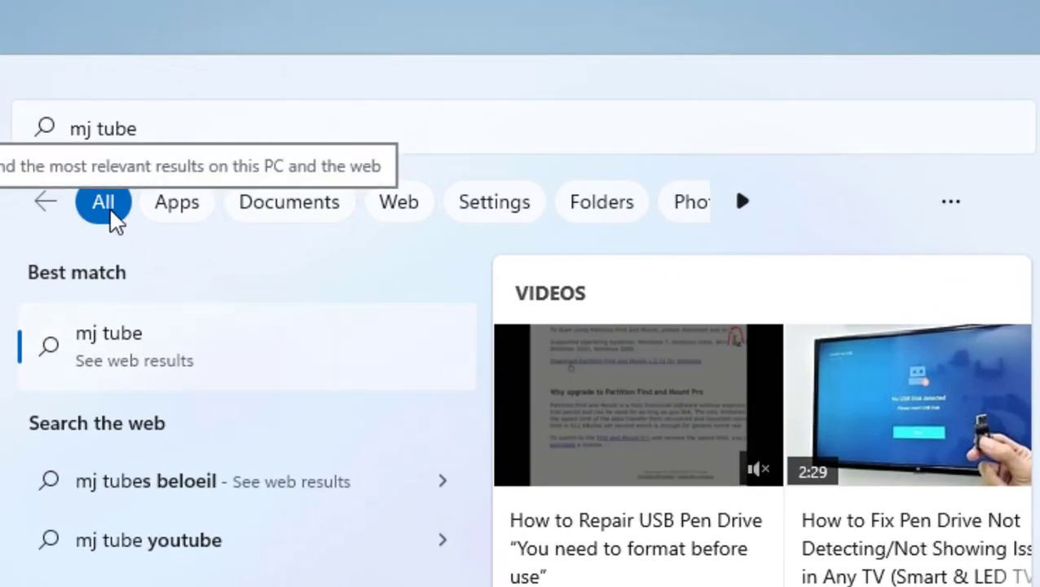
# Step: Cycle the mj tube results through All, Apps, Documents, Web, Settings, Folders and Photos, then clear the query
pyautogui.click(111, 205)
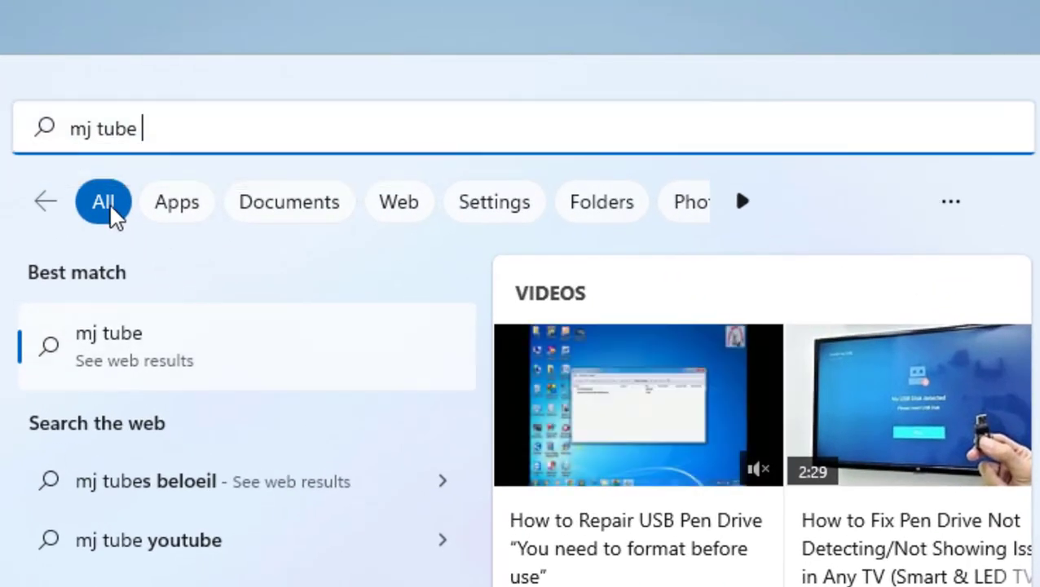
pyautogui.click(172, 206)
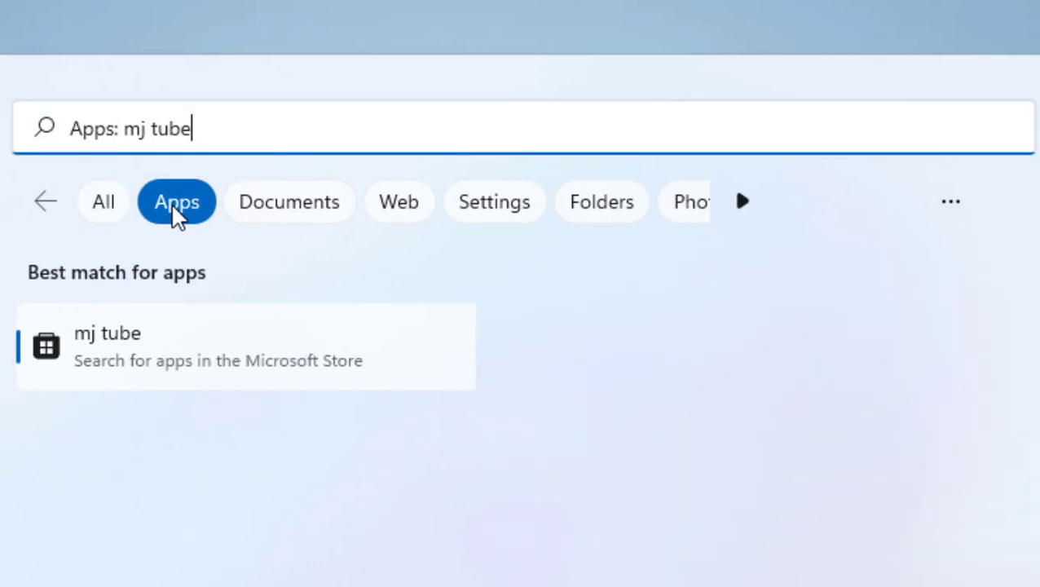
pyautogui.click(269, 205)
pyautogui.click(388, 207)
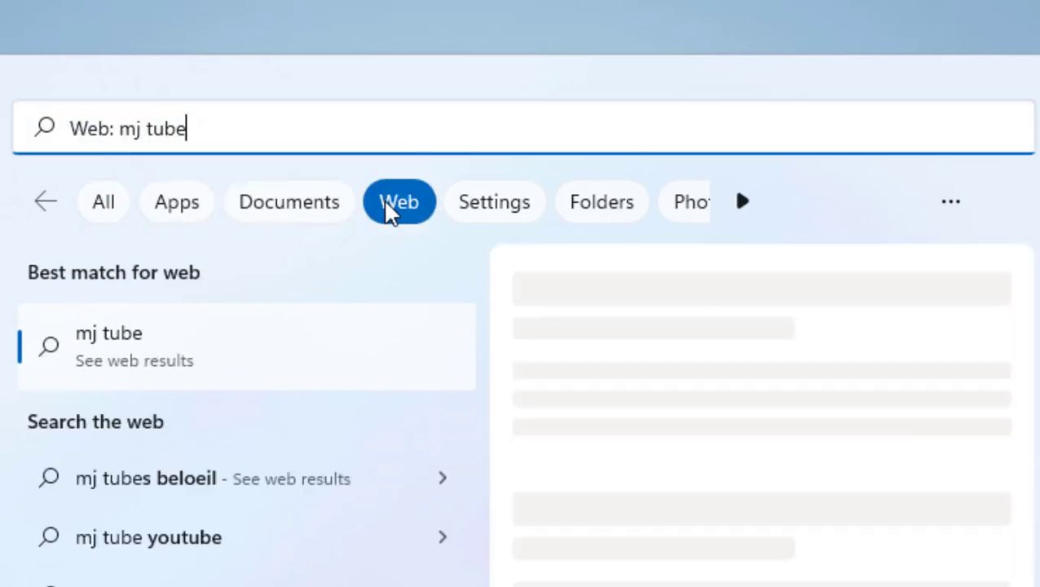
pyautogui.click(483, 208)
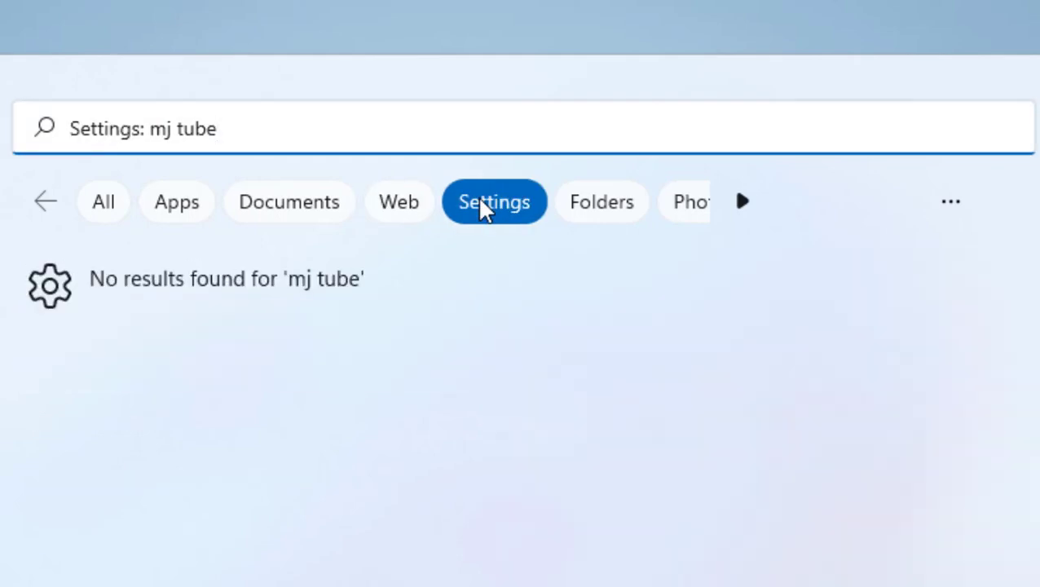
pyautogui.click(598, 206)
pyautogui.click(634, 143)
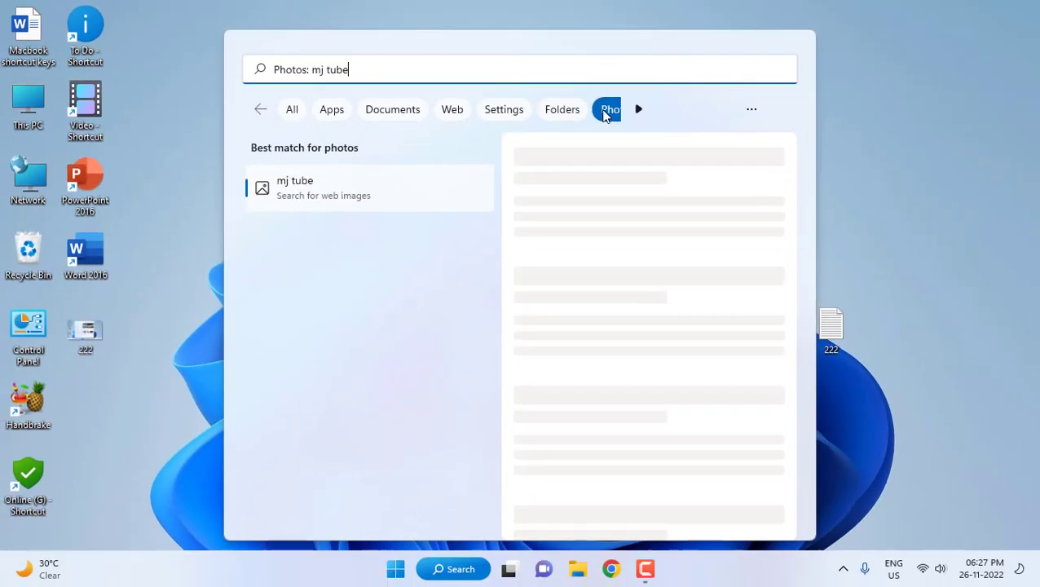
pyautogui.click(233, 144)
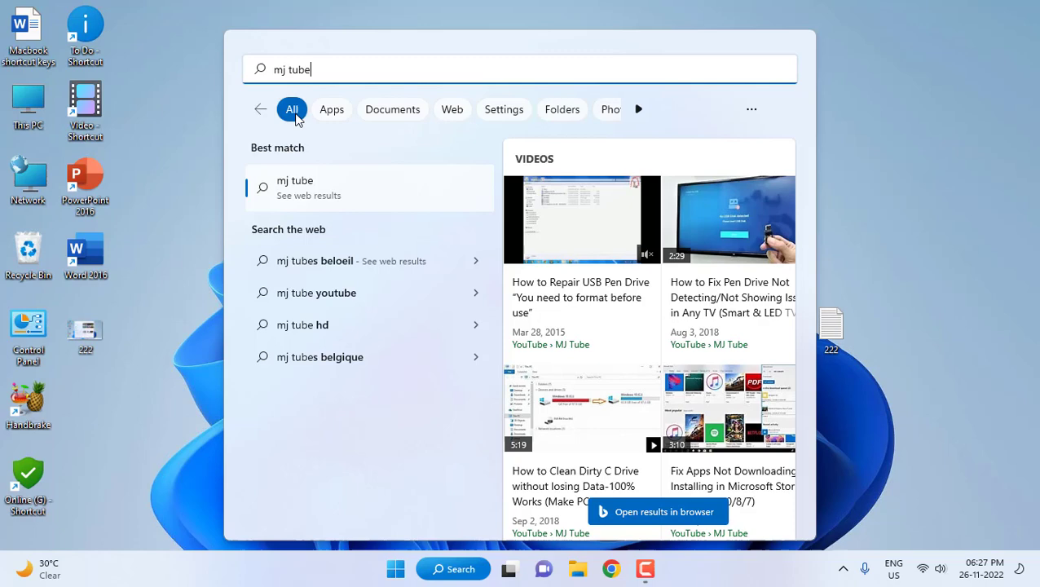
pyautogui.press('BackSpace')
pyautogui.press('BackSpace')
pyautogui.press('BackSpace')
pyautogui.press('BackSpace')
pyautogui.press('BackSpace')
pyautogui.press('BackSpace')
pyautogui.press('BackSpace')
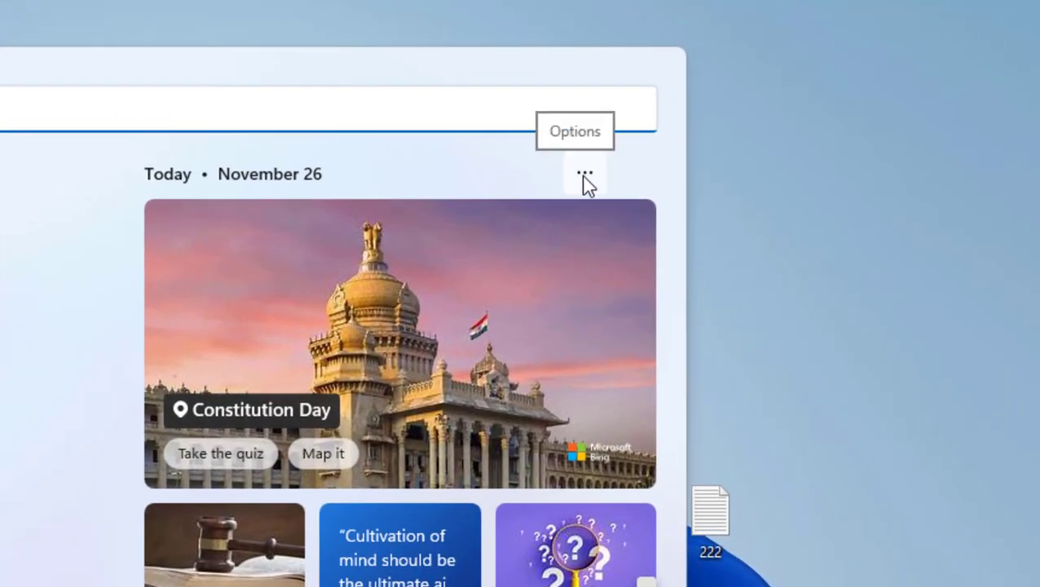
# Step: Open Indexing options from the search panel menu and view the Enhanced setting and excluded folders
pyautogui.click(583, 174)
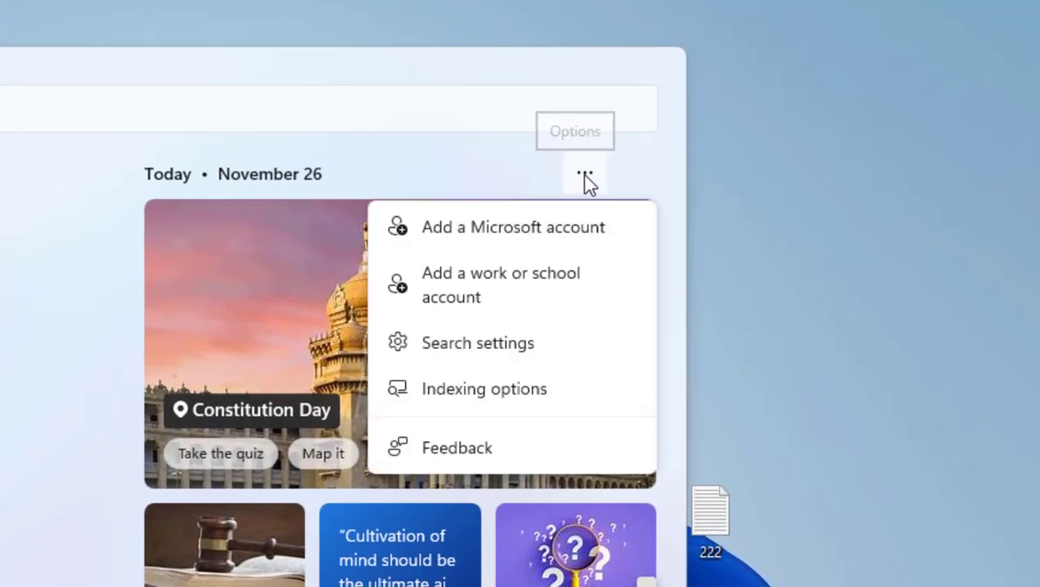
pyautogui.click(503, 399)
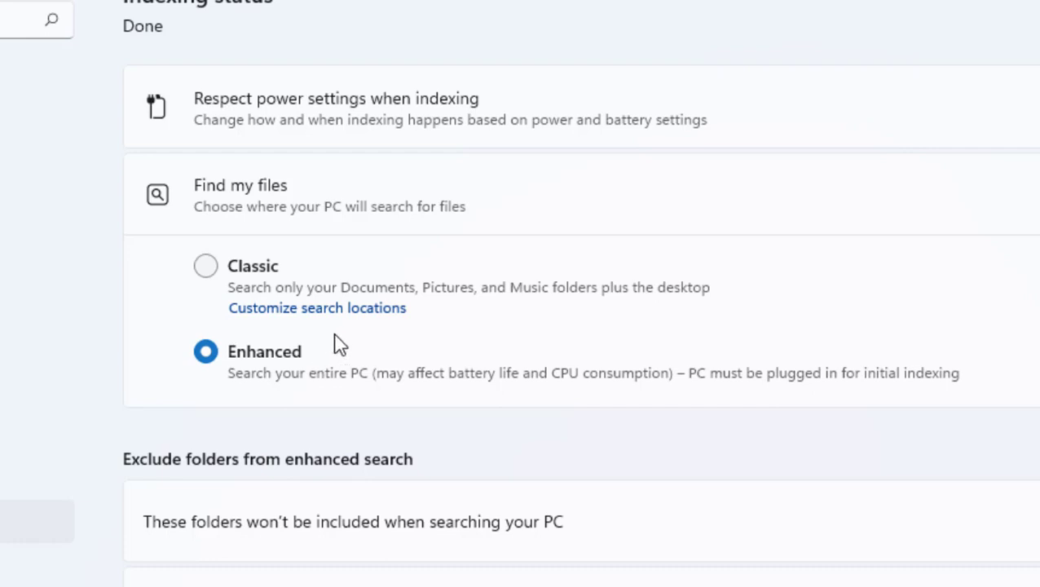
pyautogui.scroll(-12, 336, 343)
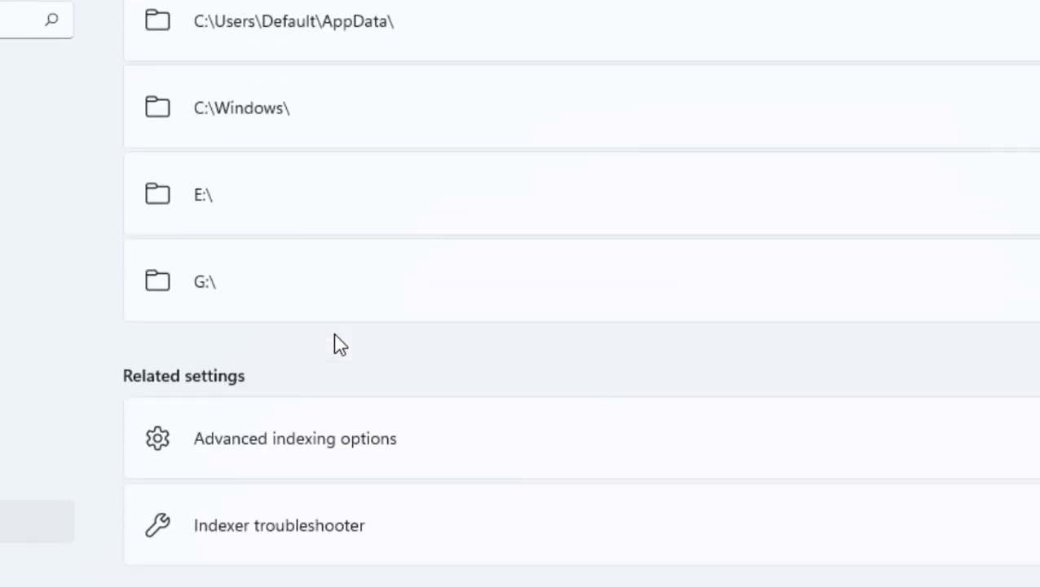
# Step: Add Local Disk (E:), Local Disk (F:) and Online (G:) to the indexed locations
pyautogui.click(277, 448)
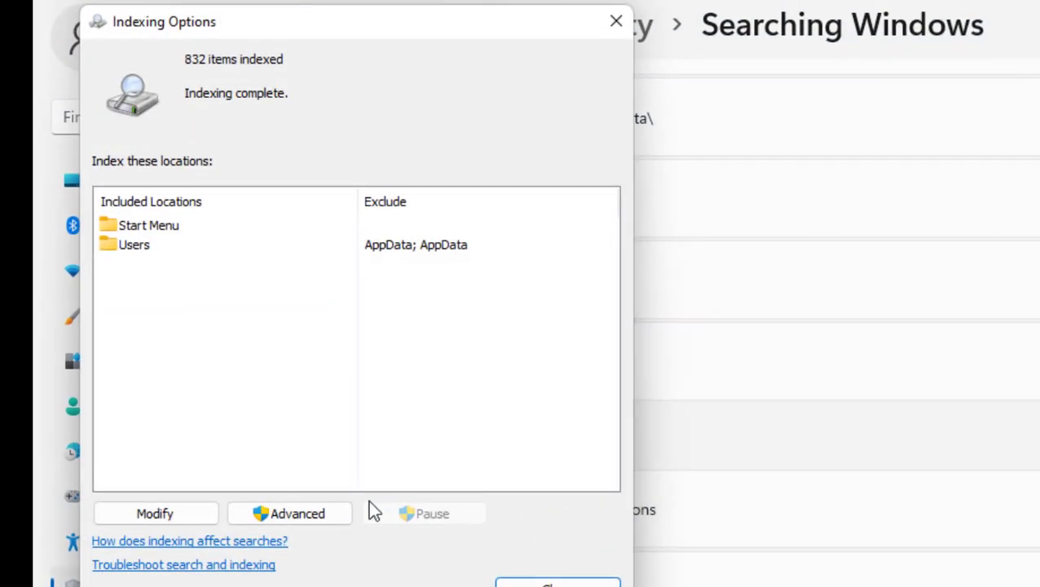
pyautogui.click(196, 510)
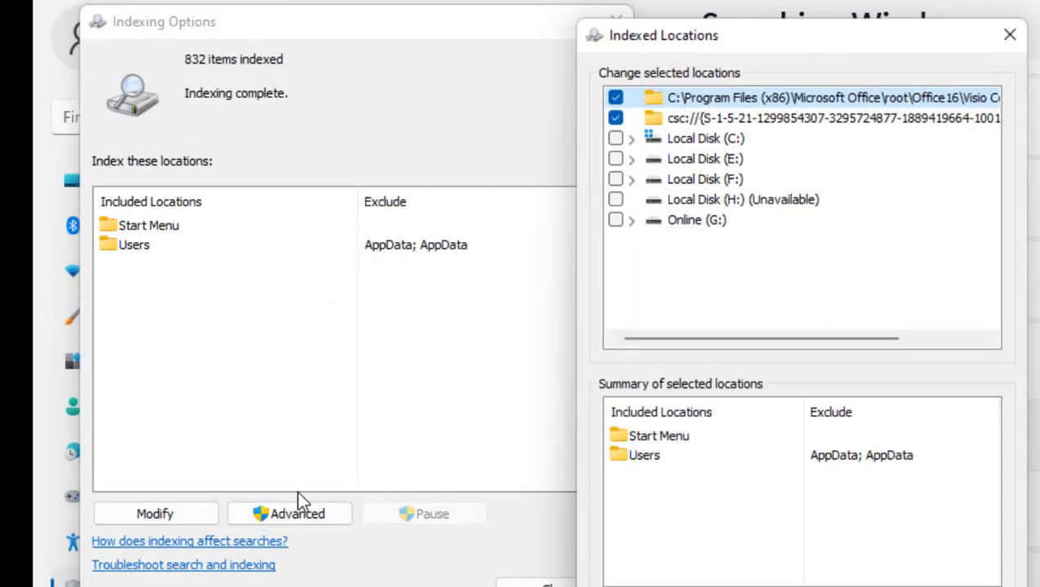
pyautogui.moveTo(740, 41); pyautogui.dragTo(669, 43)
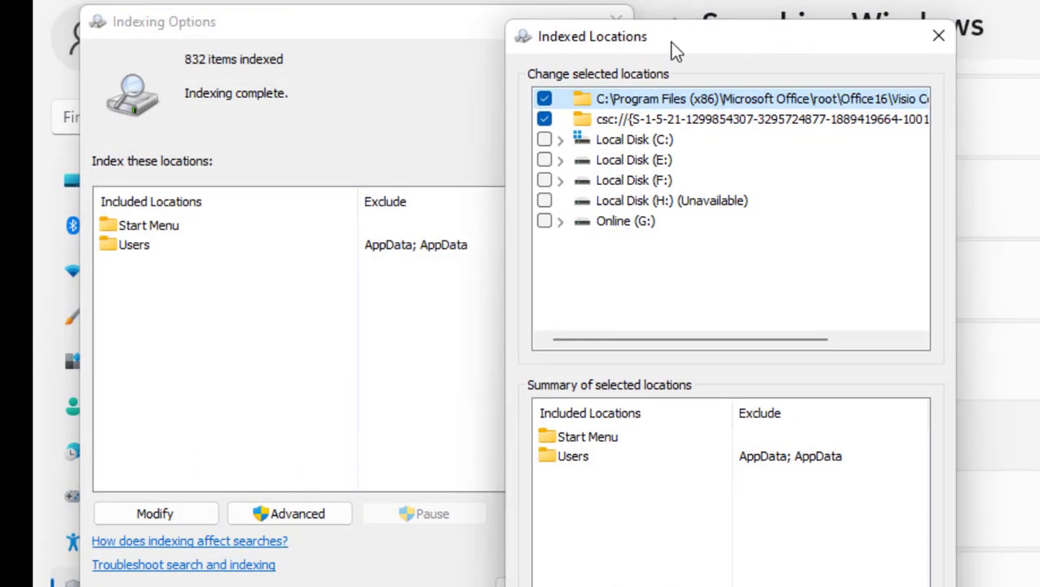
pyautogui.click(544, 180)
pyautogui.click(545, 160)
pyautogui.click(544, 221)
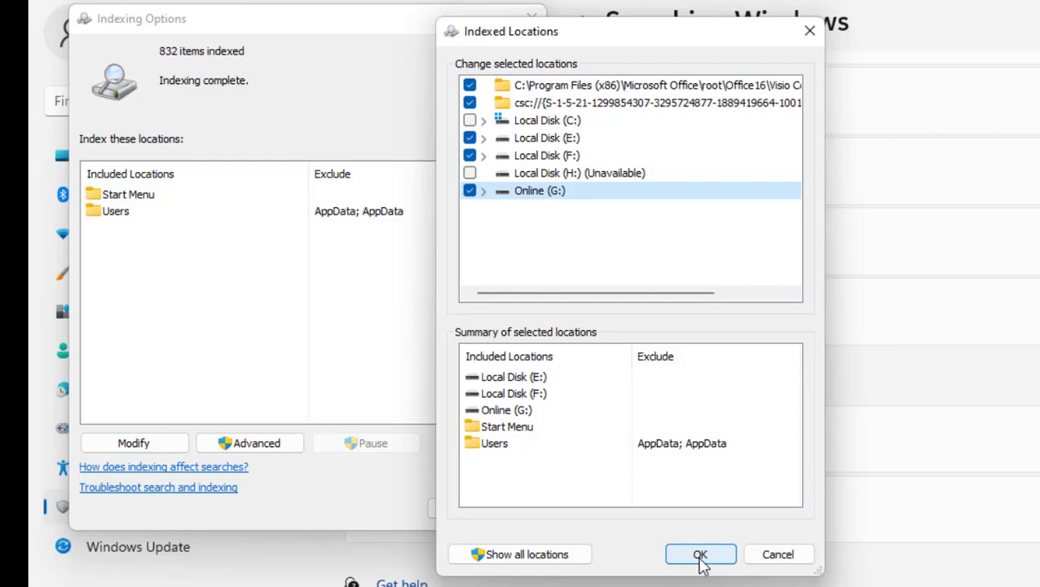
pyautogui.click(700, 555)
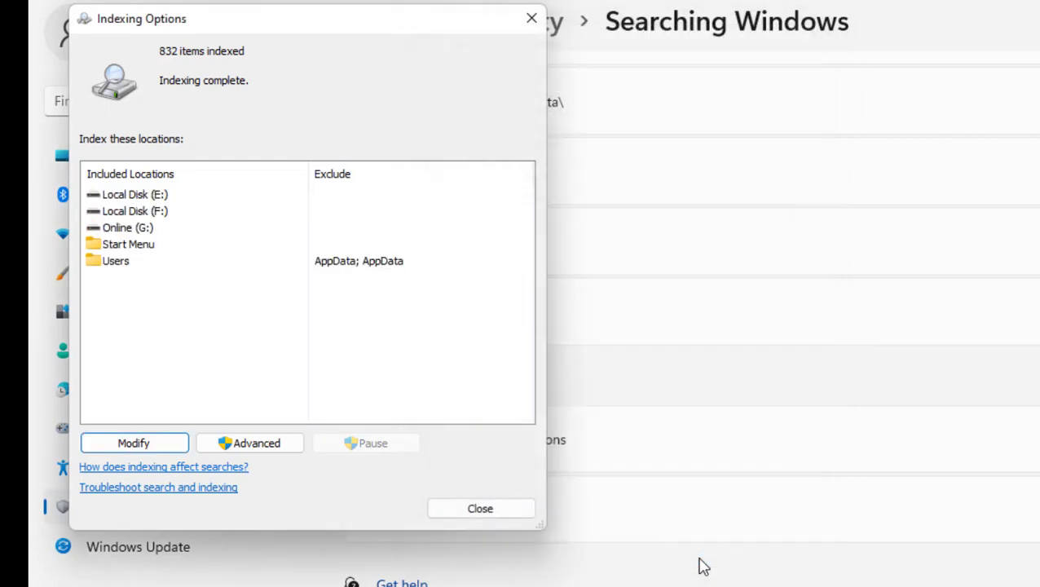
# Step: Close Indexing Options and Settings, then reopen Windows Search and clear a 'voideos' test query
pyautogui.click(519, 516)
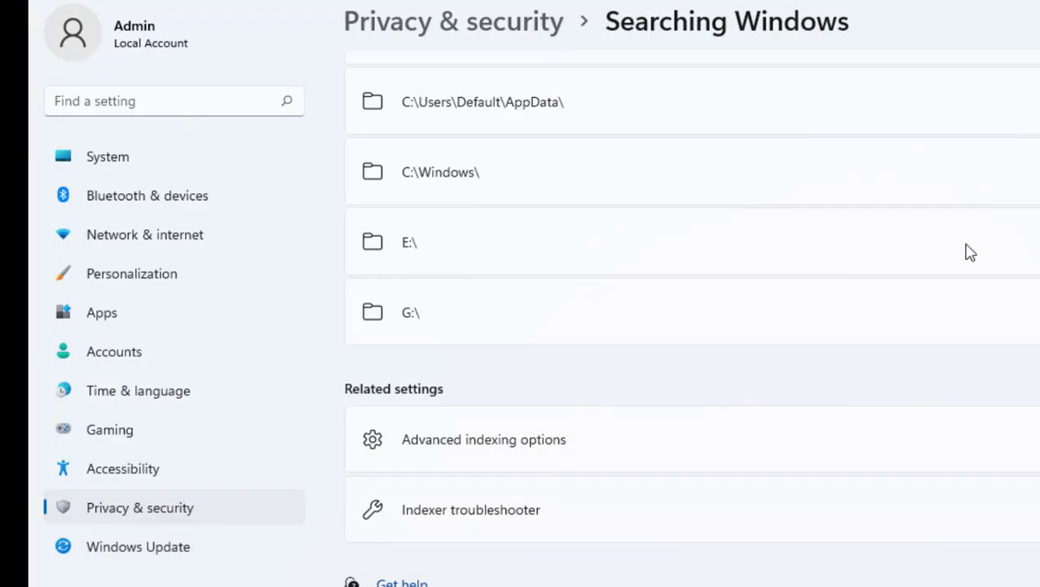
pyautogui.hotkey('alt', 'F4')
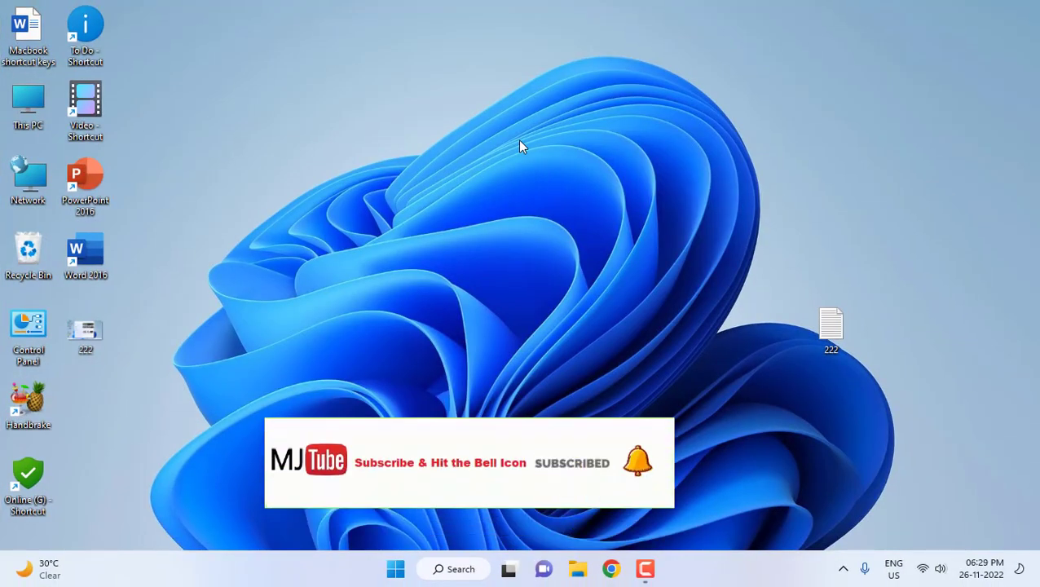
pyautogui.press('super+s')
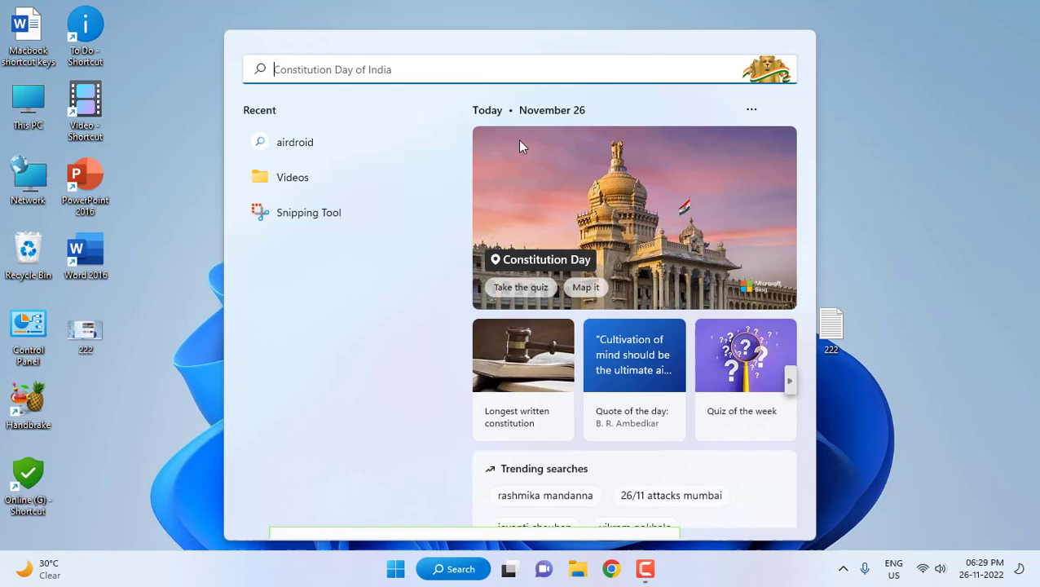
pyautogui.write('voideos')
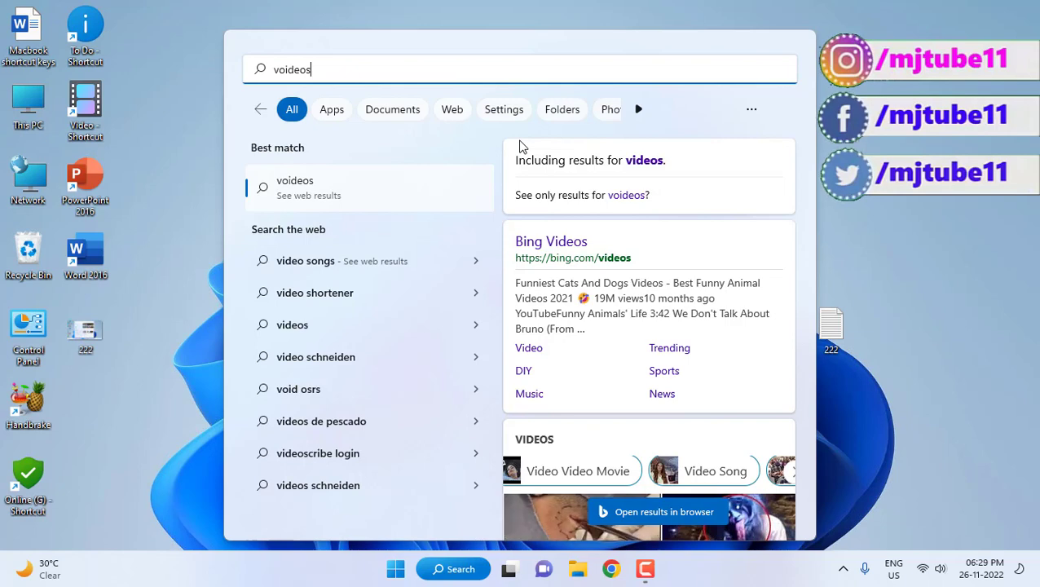
pyautogui.press('BackSpace')
pyautogui.press('BackSpace')
pyautogui.press('BackSpace')
pyautogui.press('BackSpace')
pyautogui.press('BackSpace')
pyautogui.press('BackSpace')
pyautogui.press('BackSpace')
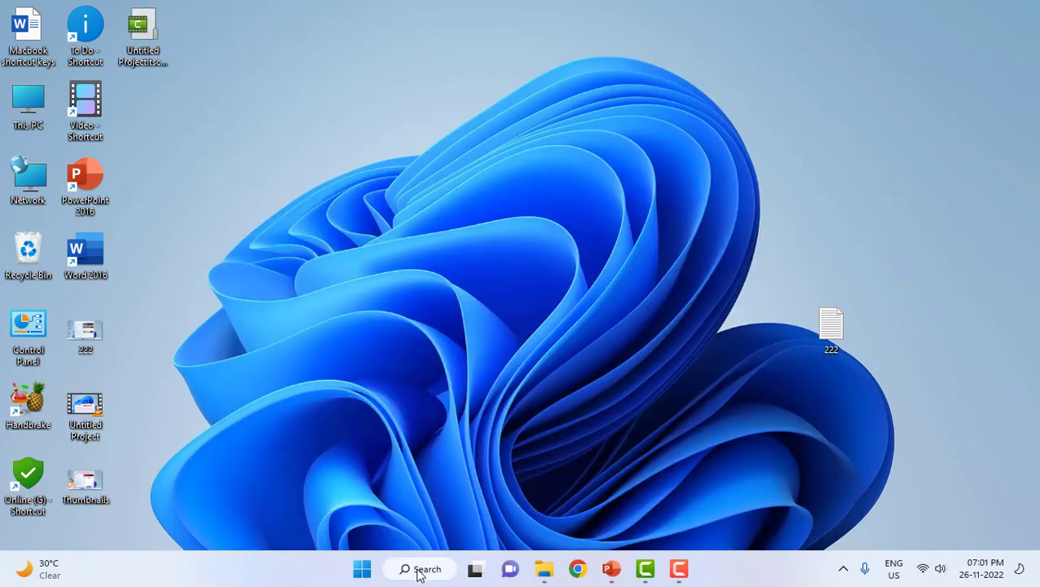
# Step: Open the Search permissions page through the search panel's '...' menu
pyautogui.click(419, 570)
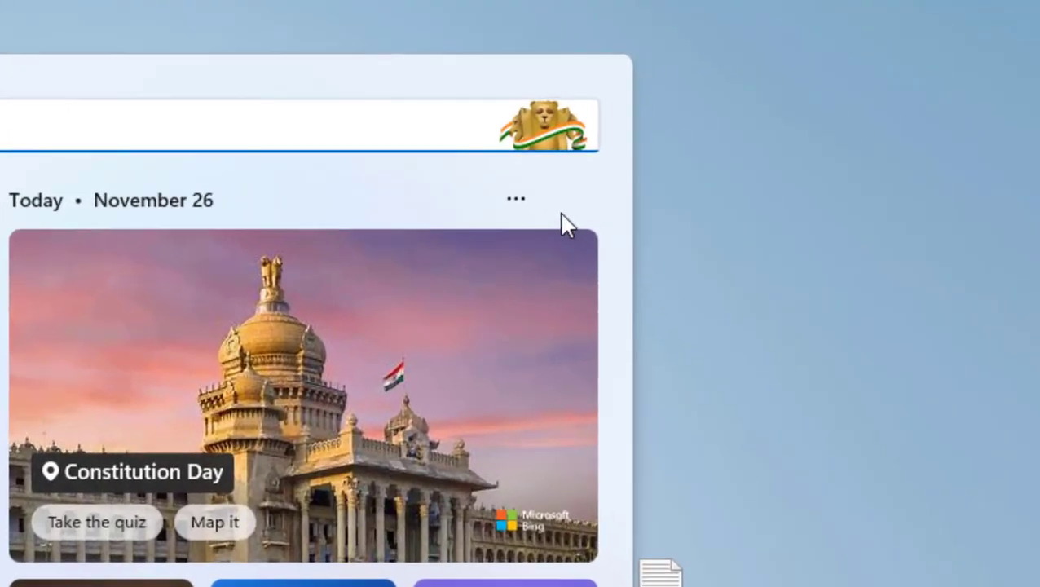
pyautogui.click(515, 198)
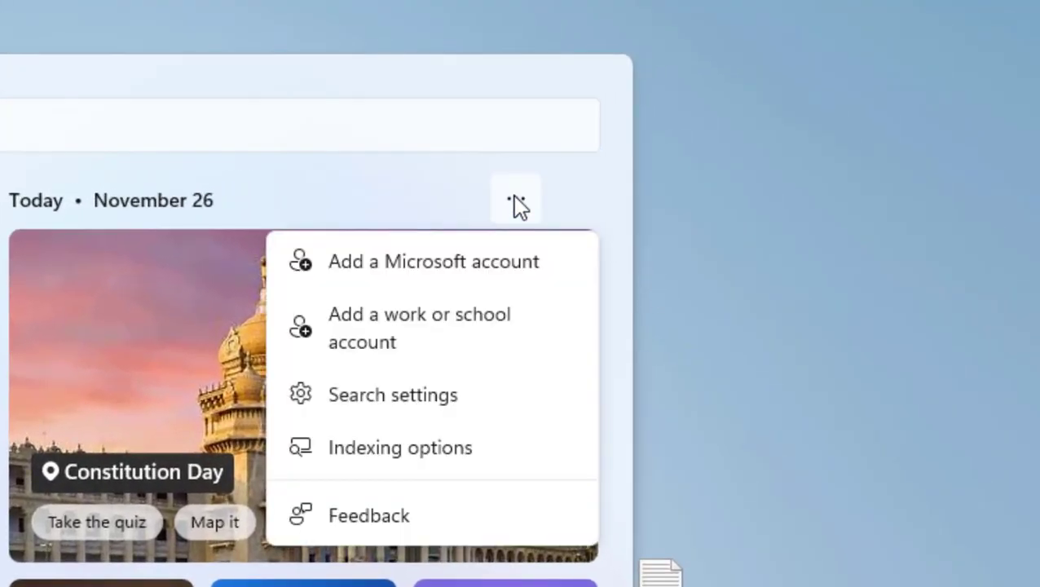
pyautogui.click(449, 391)
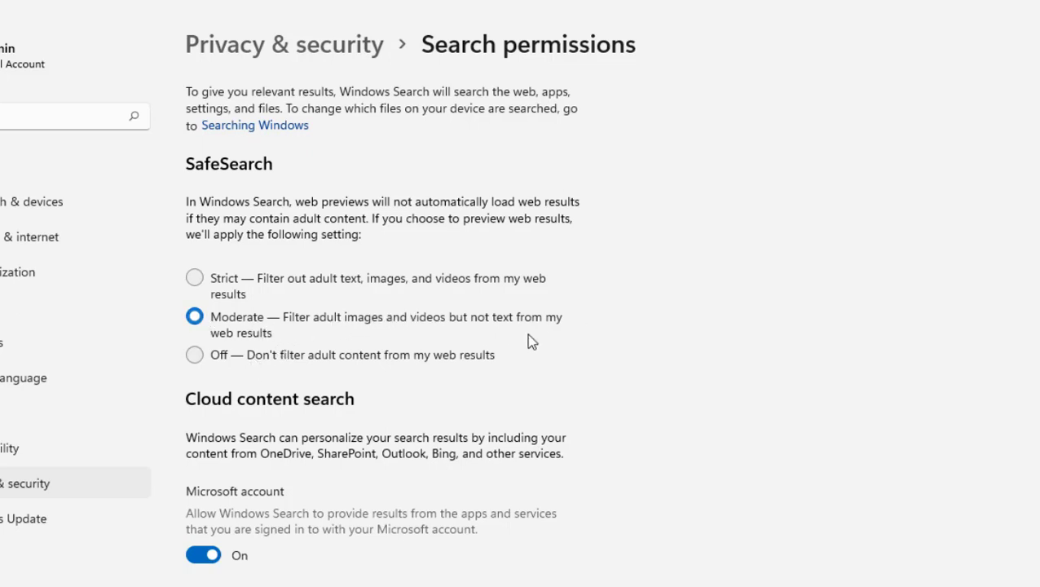
# Step: Switch 'Search history on this device' to Off under History
pyautogui.scroll(-3, 387, 317)
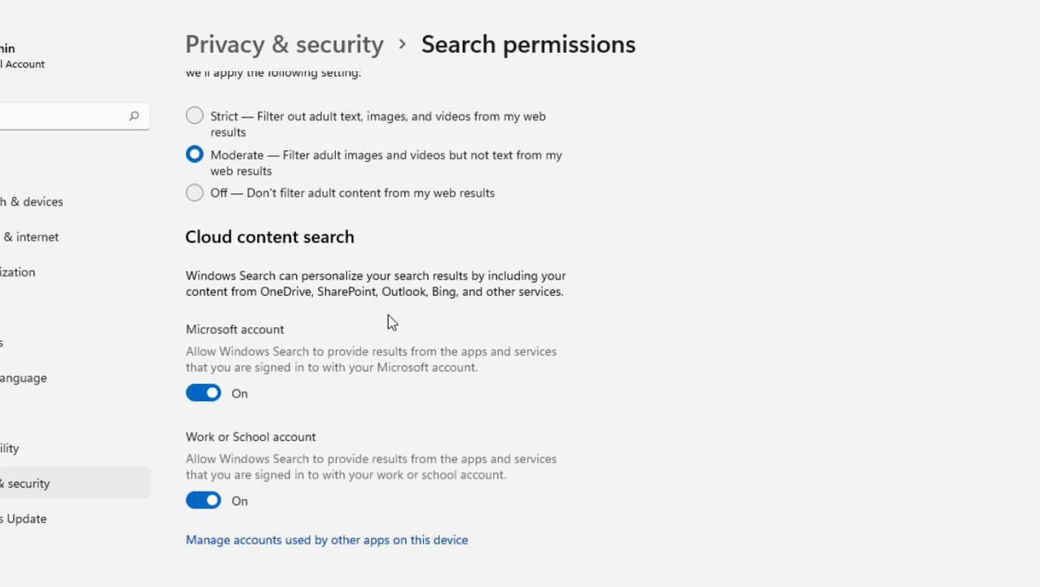
pyautogui.scroll(-2, 397, 318)
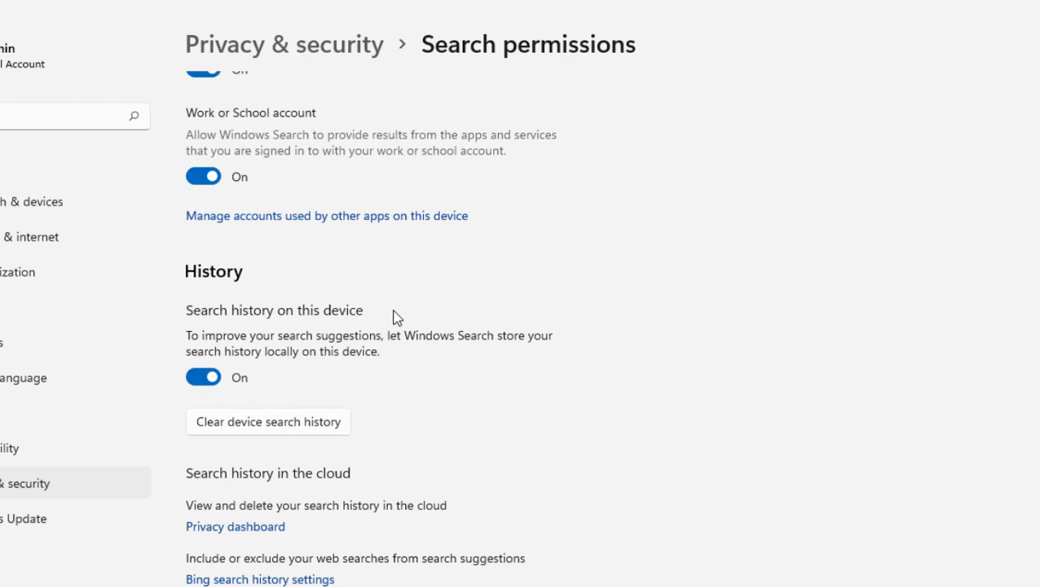
pyautogui.click(206, 378)
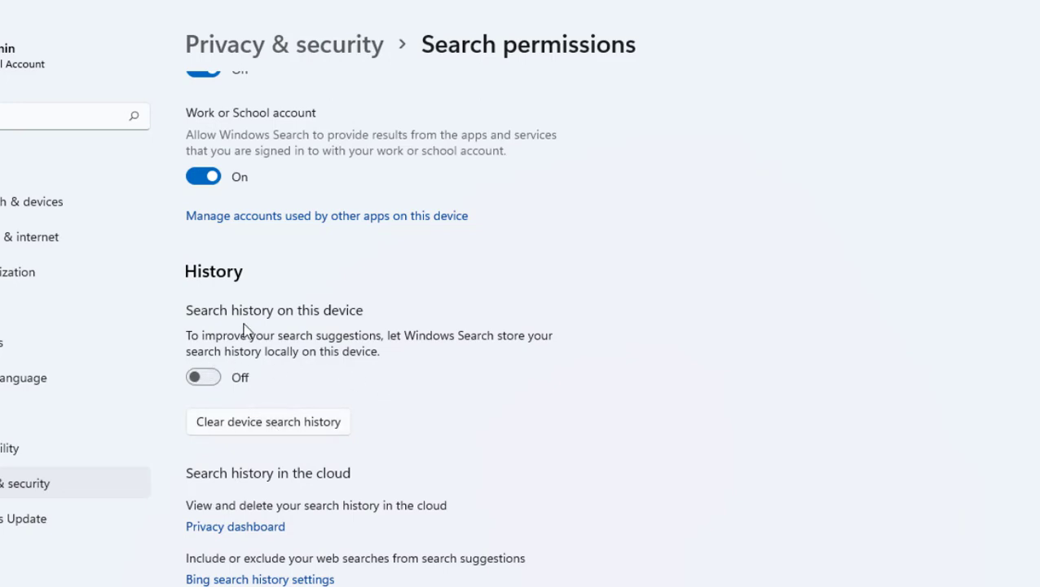
pyautogui.scroll(-5, 243, 328)
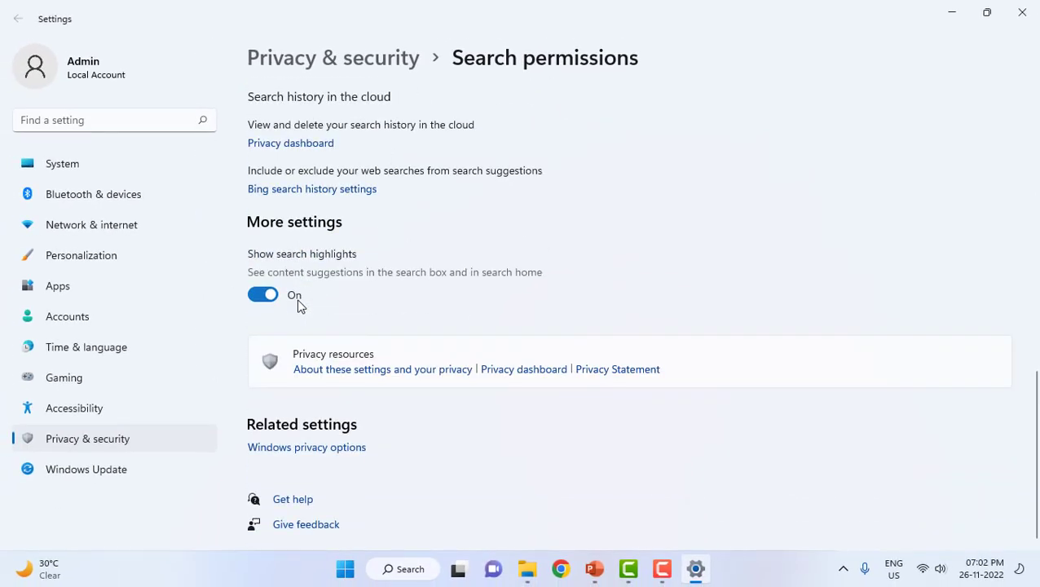